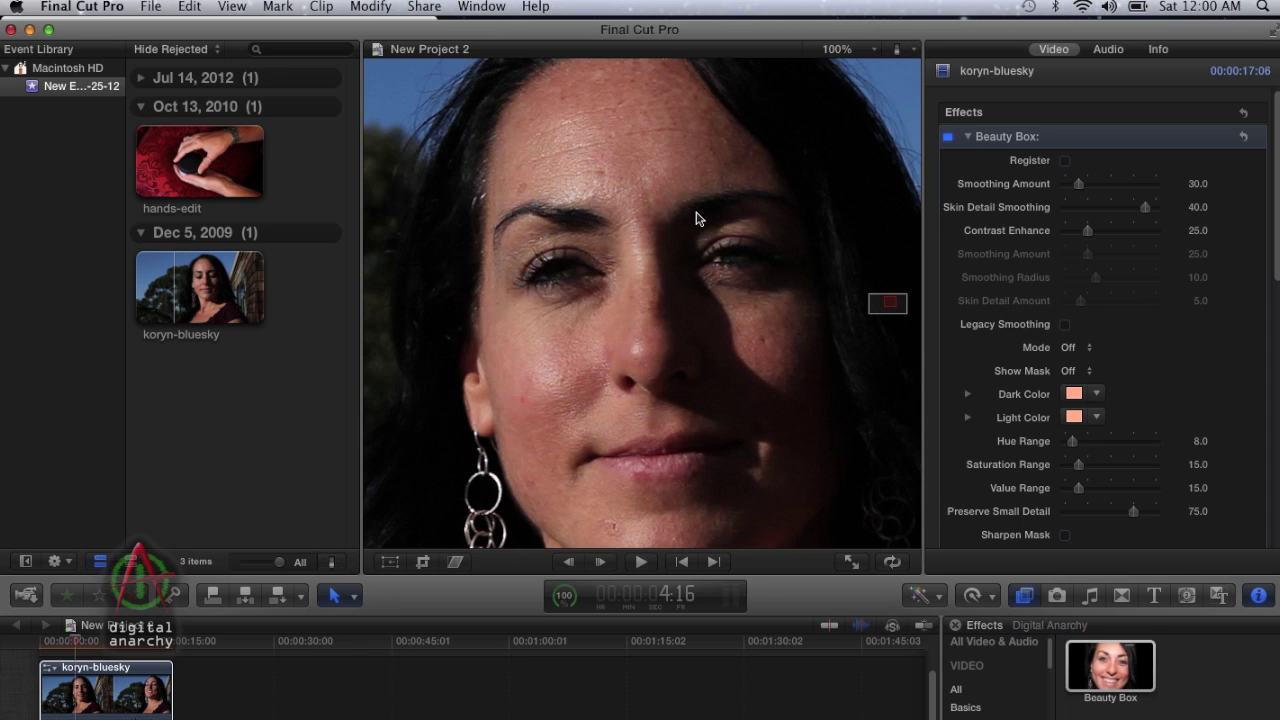
Show the Beauty Box Mode options Off, Set Color and Add Color for koryn-bluesky.
left_click(1087, 349)
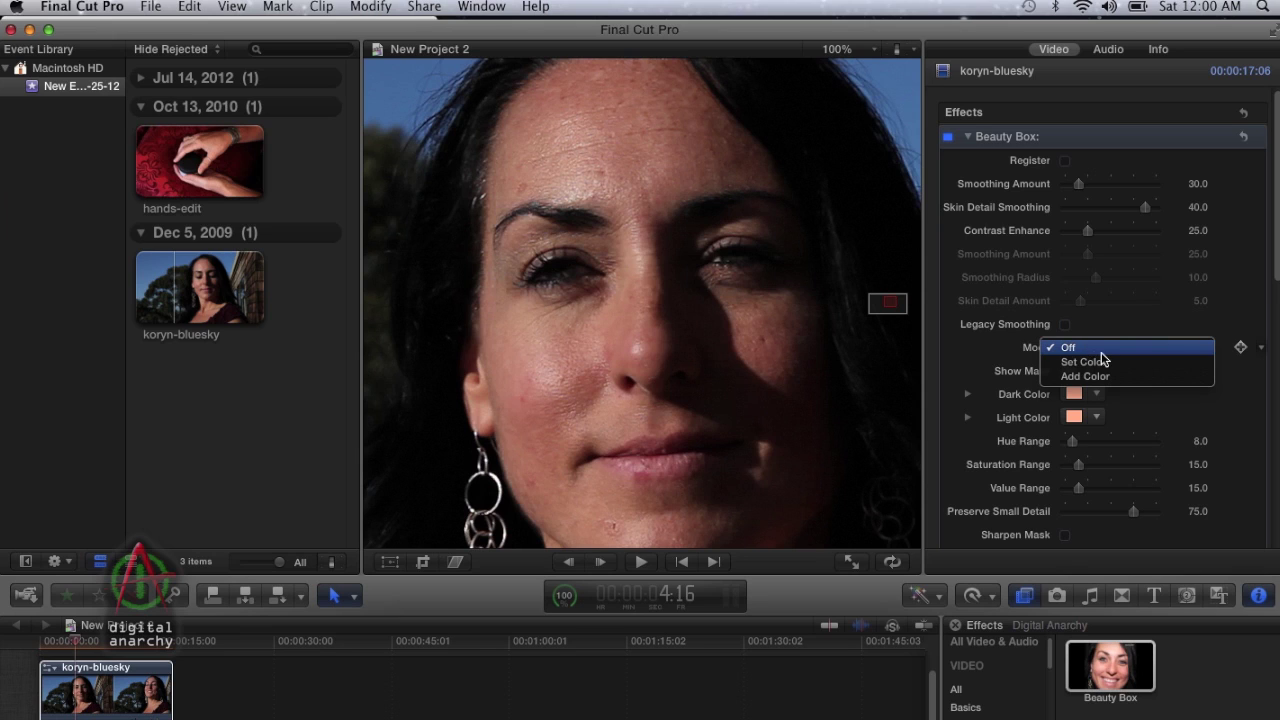
Choose Set Color as the Beauty Box mask mode and sample the skin on the woman's face.
left_click(963, 358)
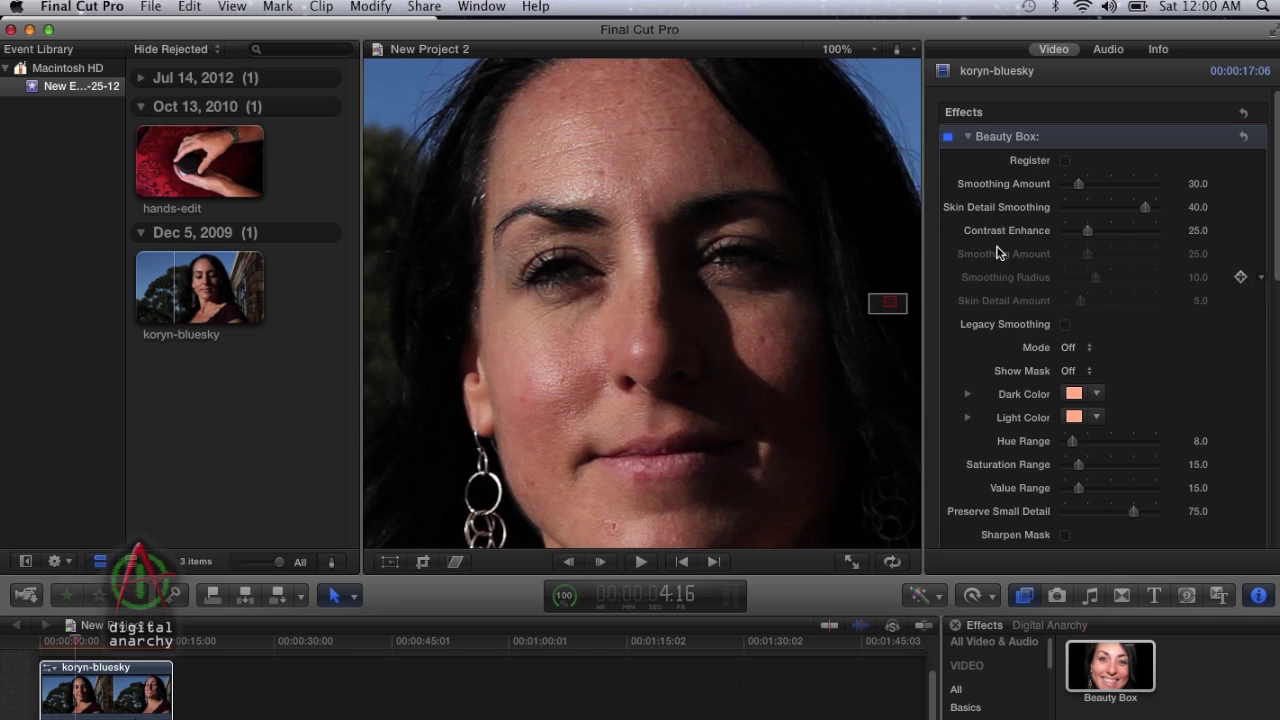
left_click(1091, 351)
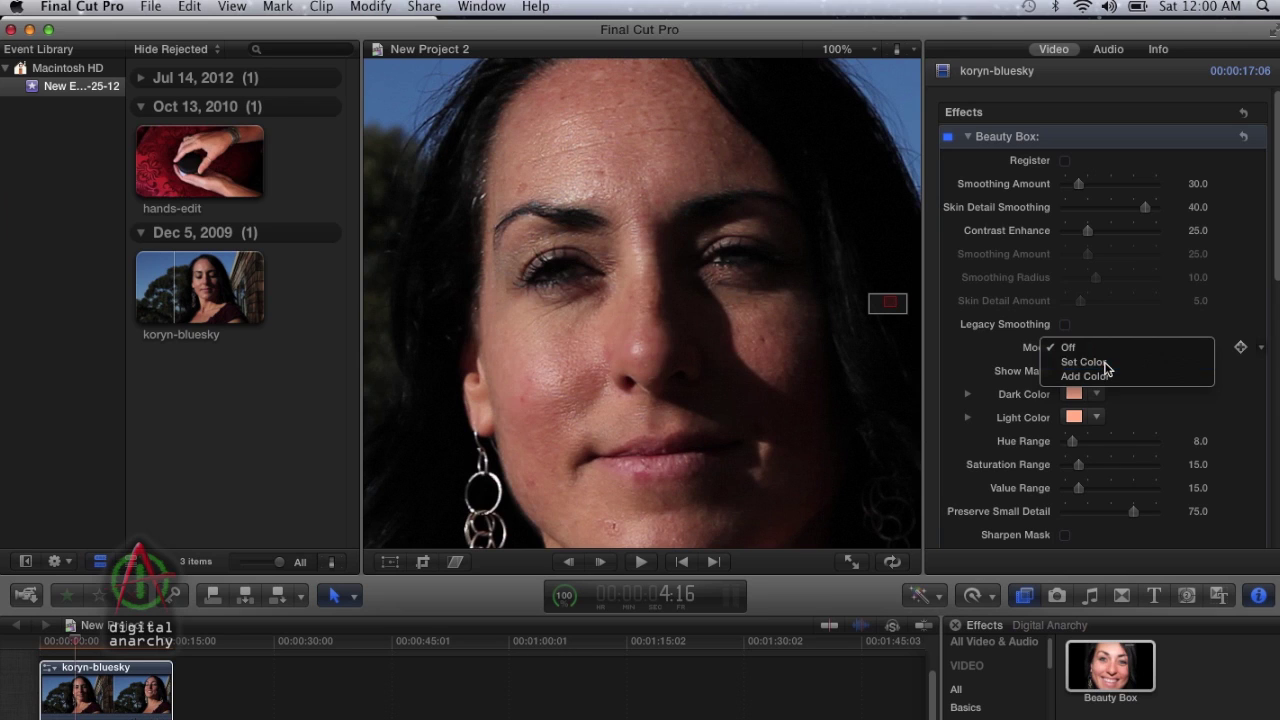
left_click(1107, 369)
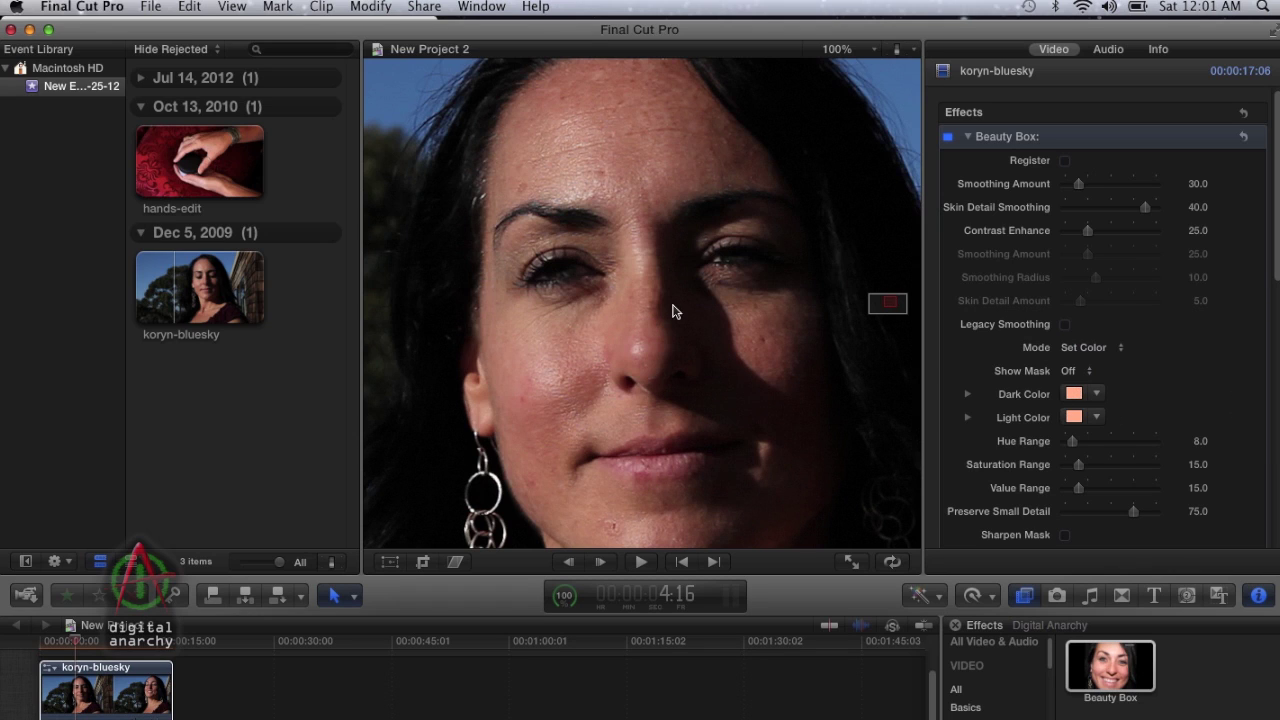
left_click(647, 324)
Turn Show Mask On and change the mask mode from Set Color to Add Color.
left_click(1093, 375)
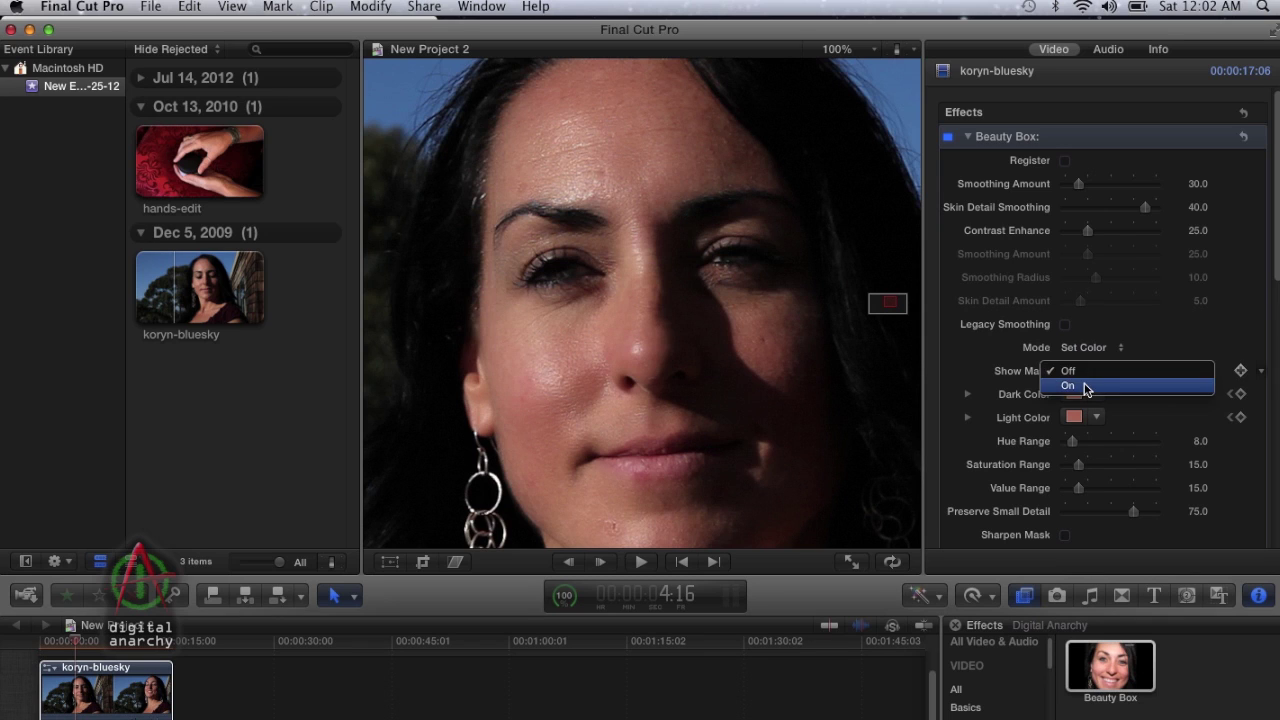
left_click(1088, 388)
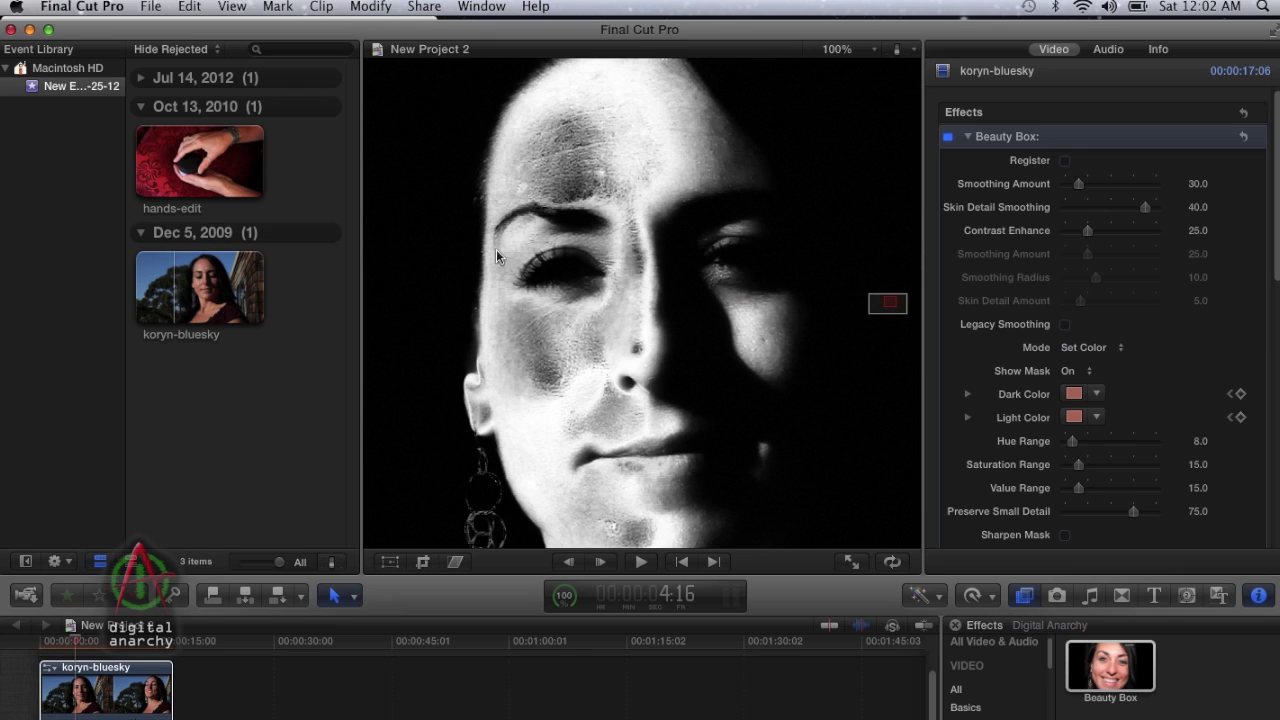
left_click(1115, 350)
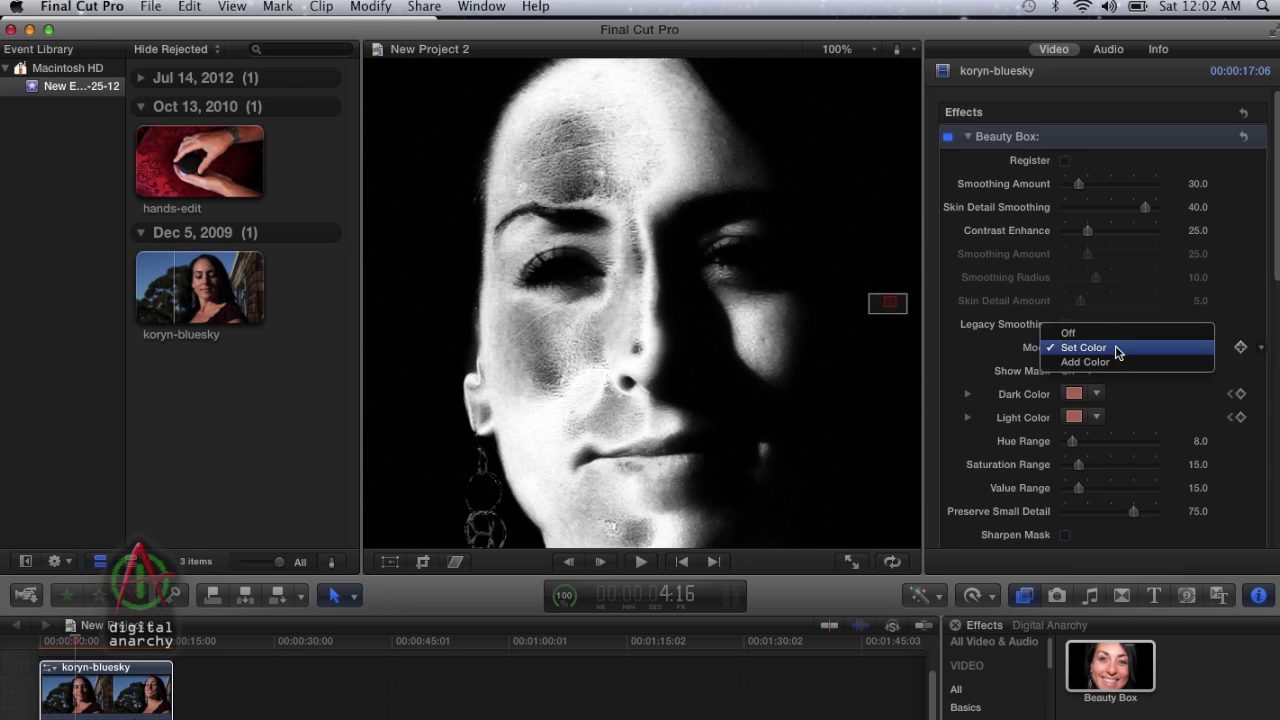
left_click(1131, 375)
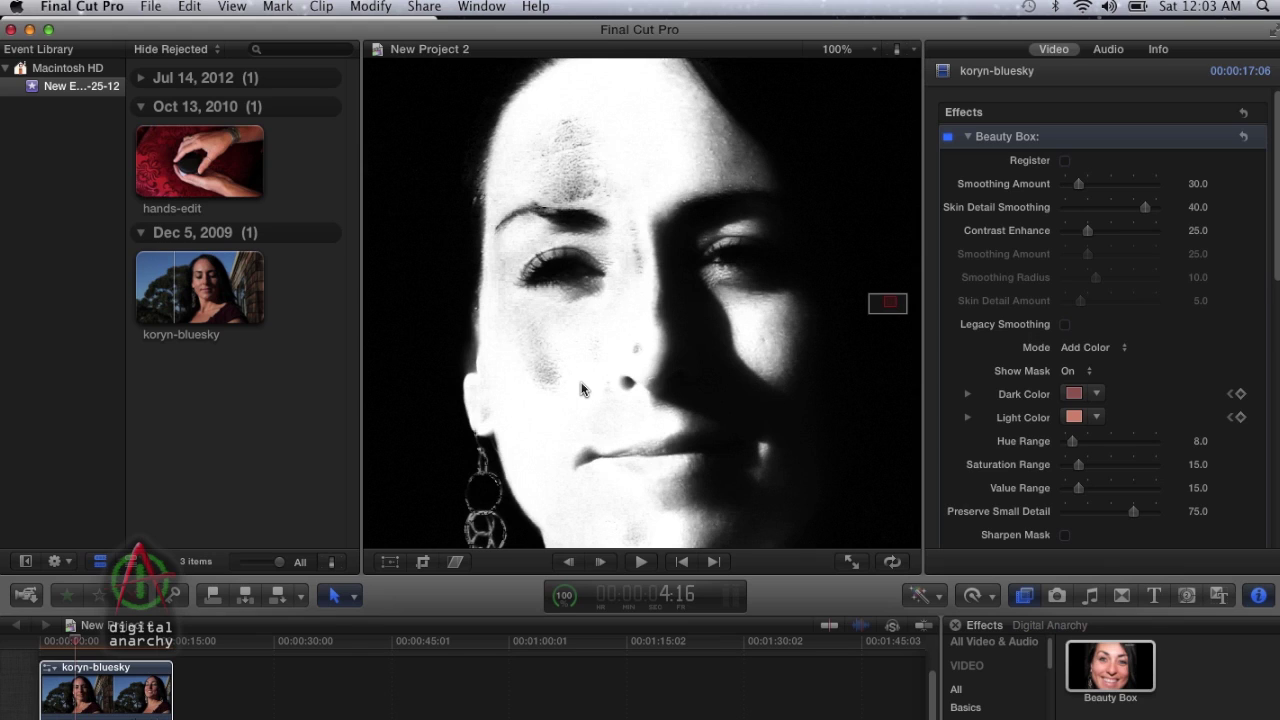
Move the playhead along the koryn-bluesky clip to about 12:20, then to 14:27.
left_click(105, 671)
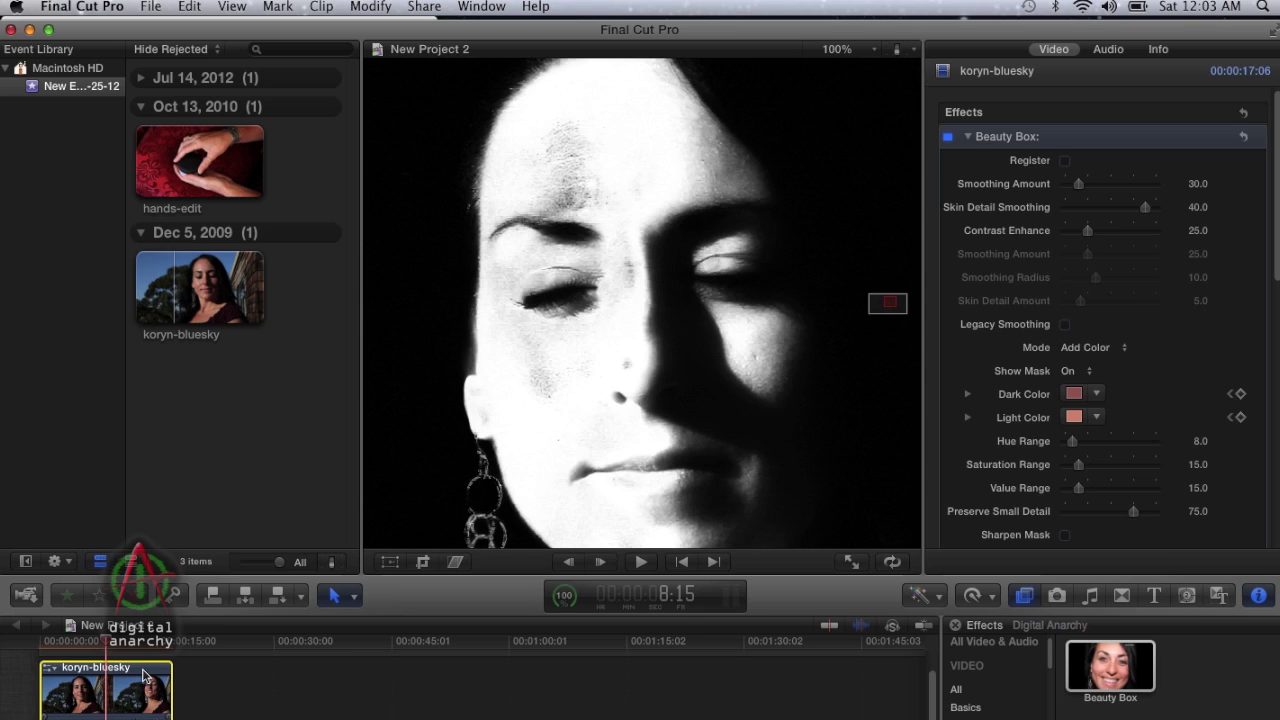
left_click(137, 675)
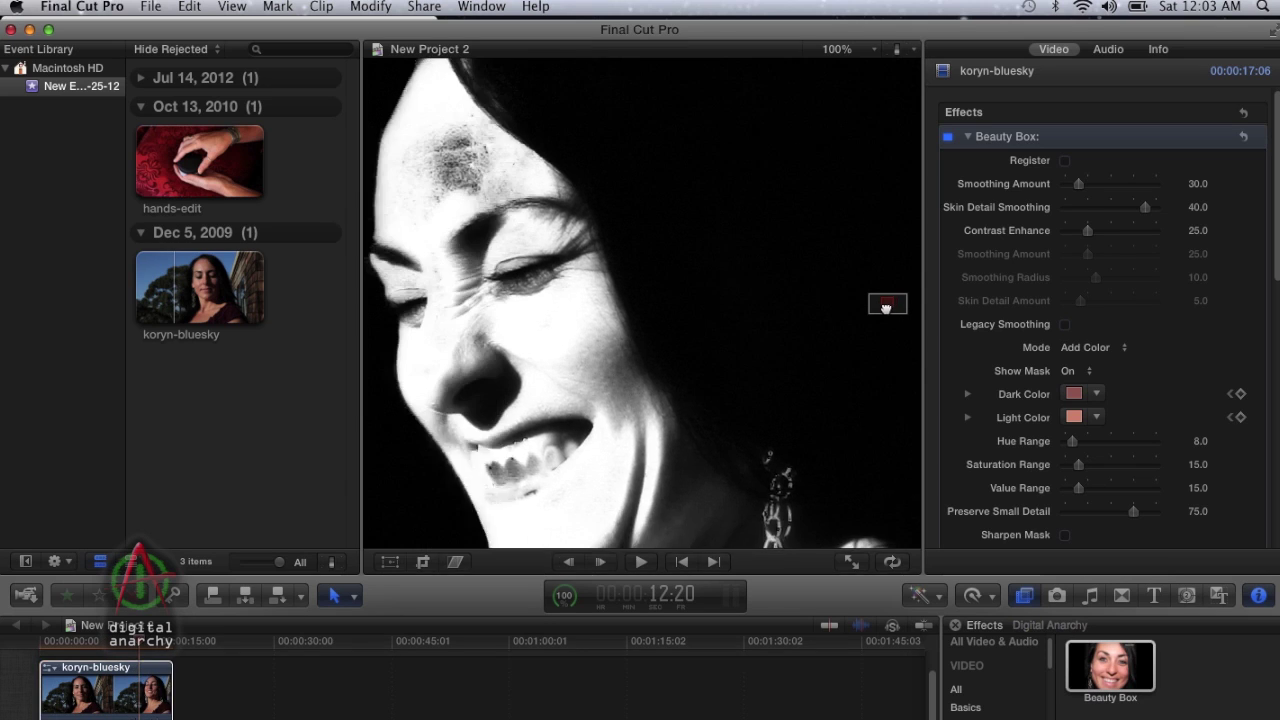
left_click(156, 671)
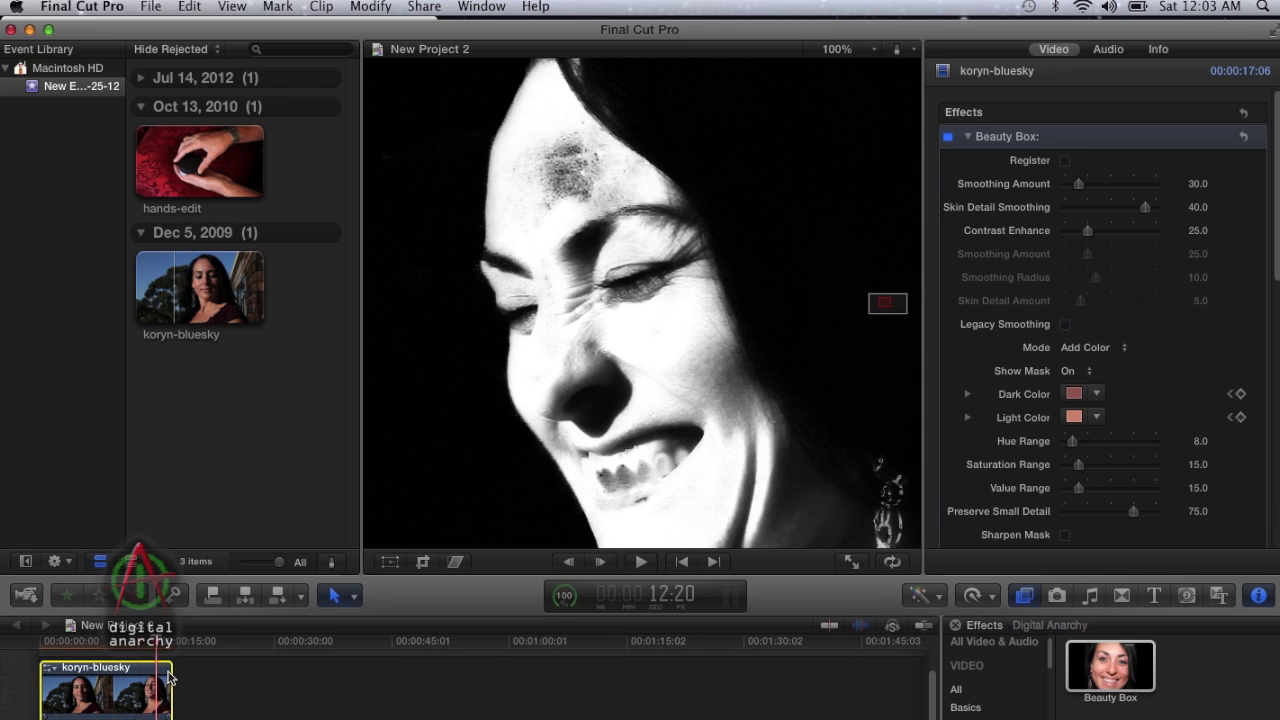
left_click(160, 692)
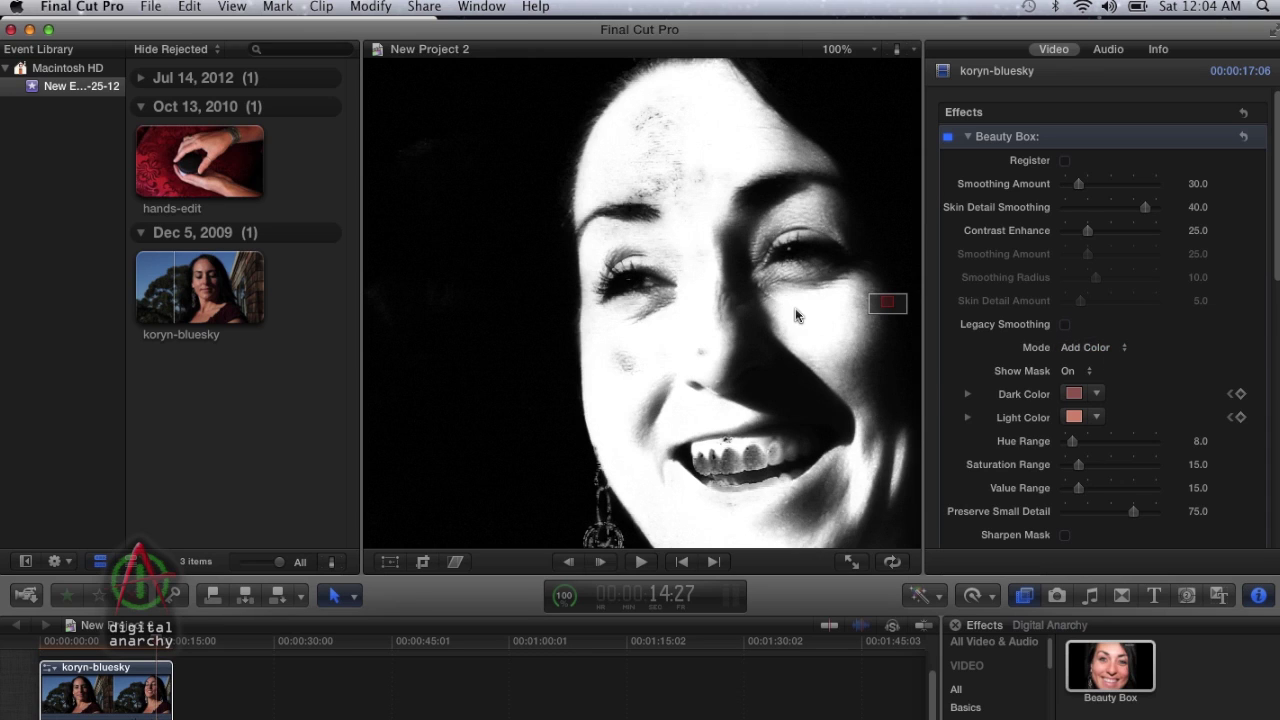
Set Show Mask to Off so the normal face shows at 14:27.
left_click(1084, 371)
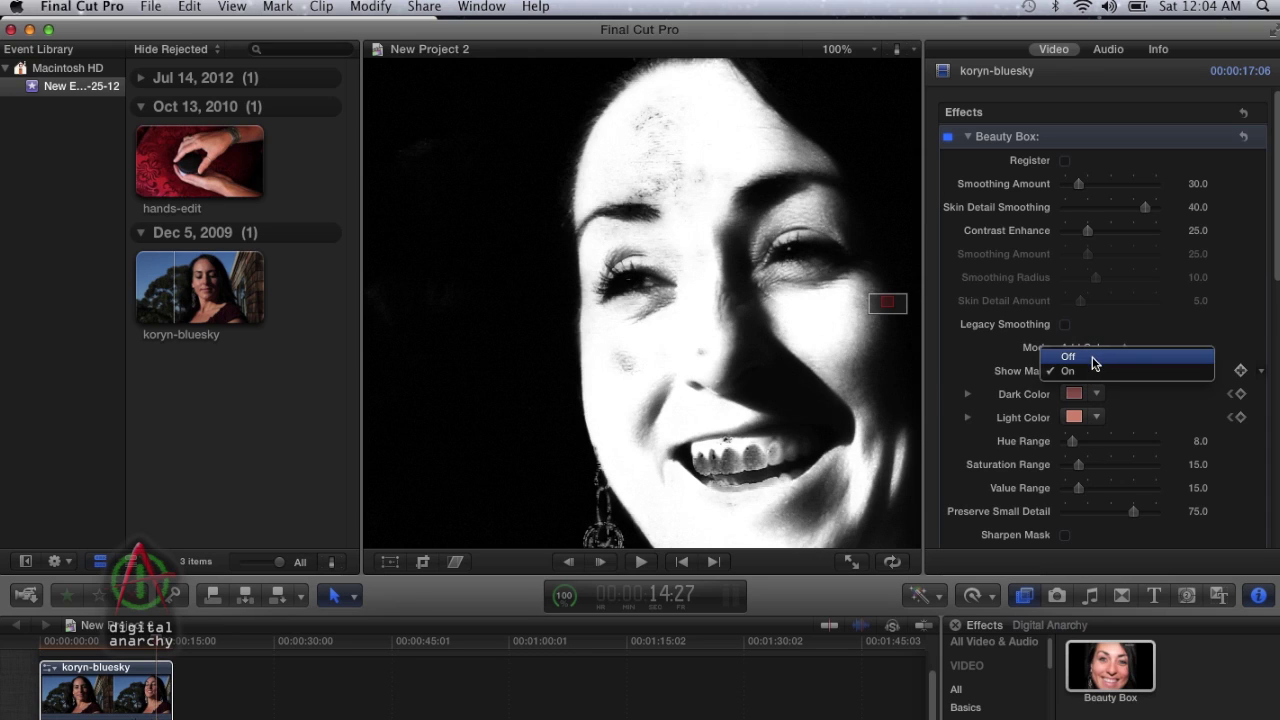
left_click(1097, 370)
left_click(1097, 371)
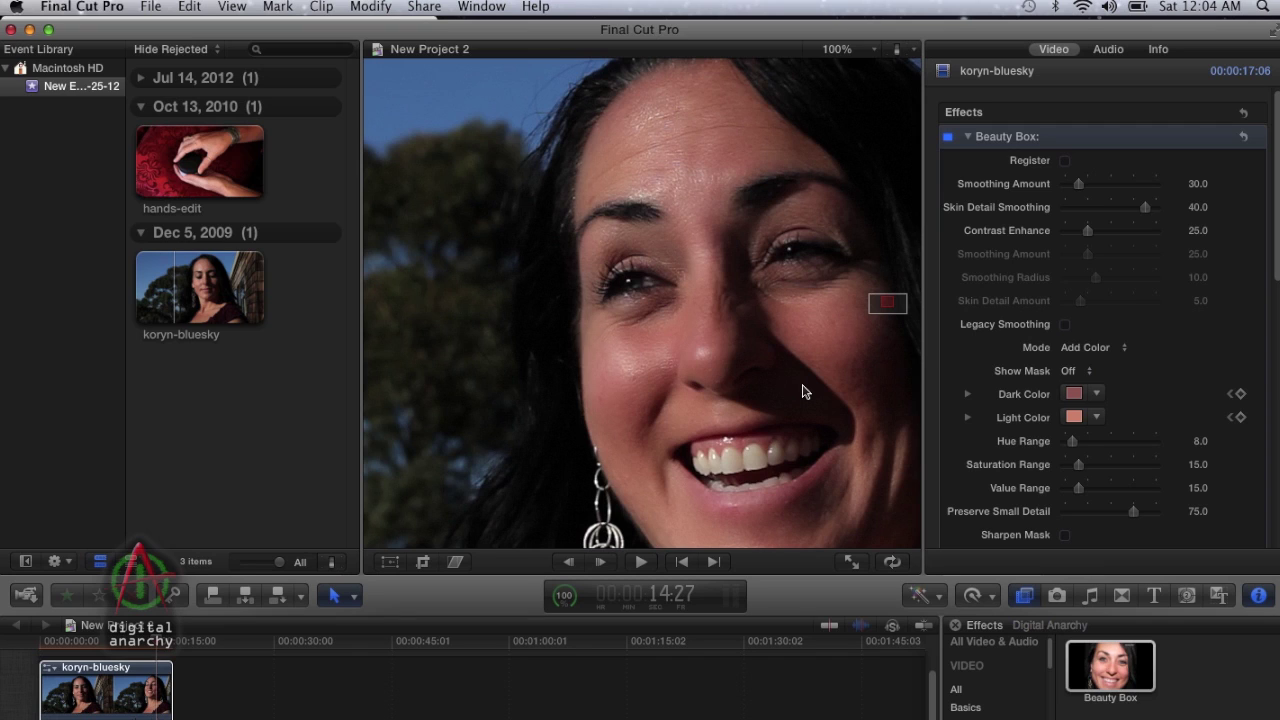
Turn Show Mask On and sample a near-black shadow as the Dark Color.
left_click(1080, 371)
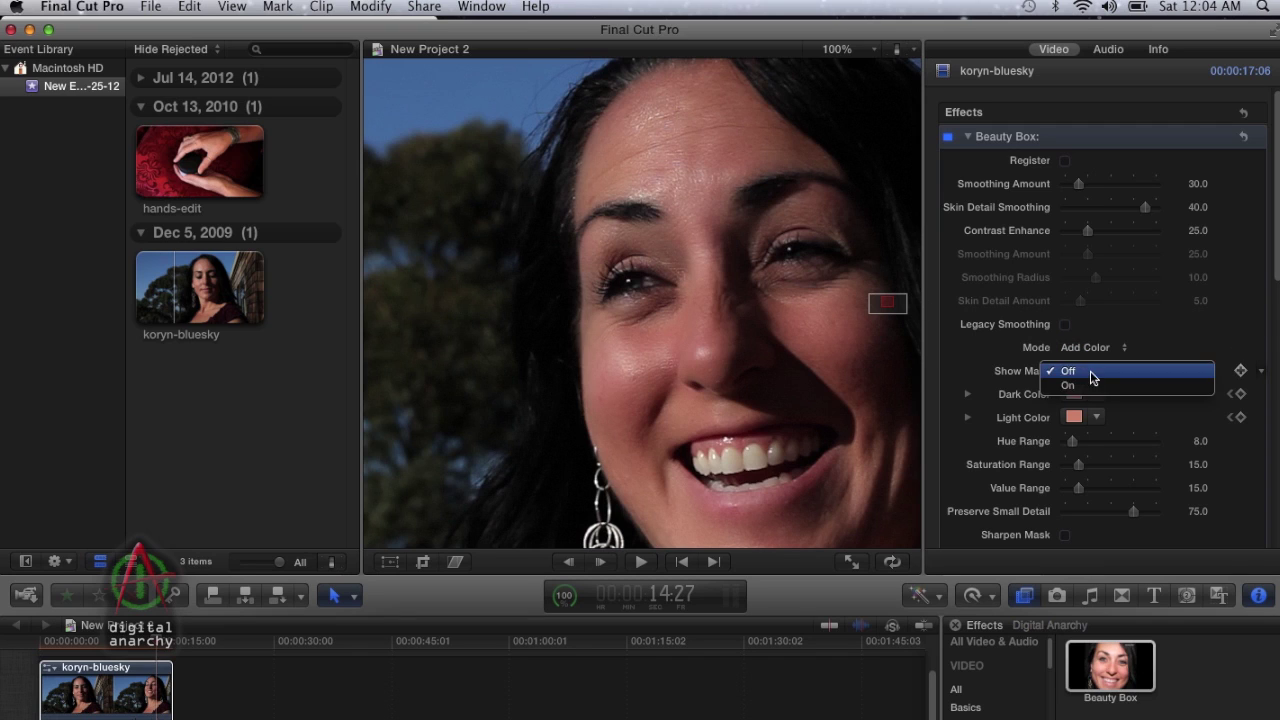
left_click(1090, 384)
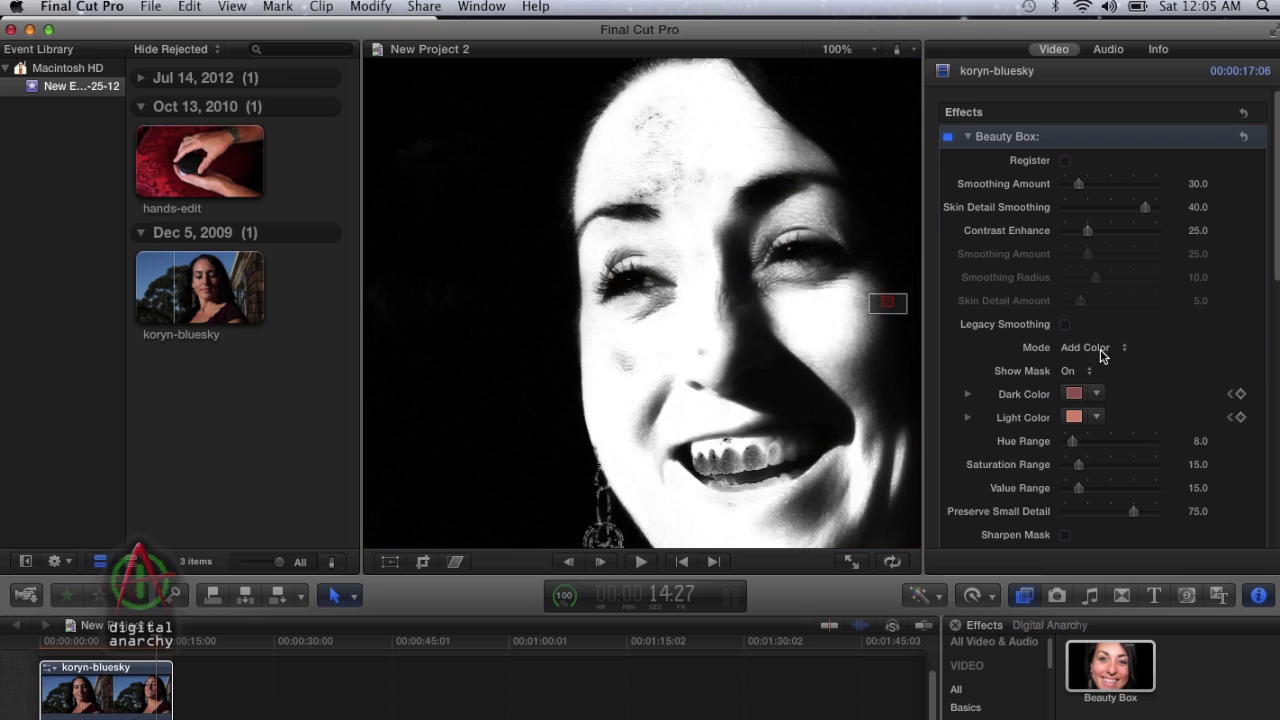
left_click(778, 385)
left_click(166, 665)
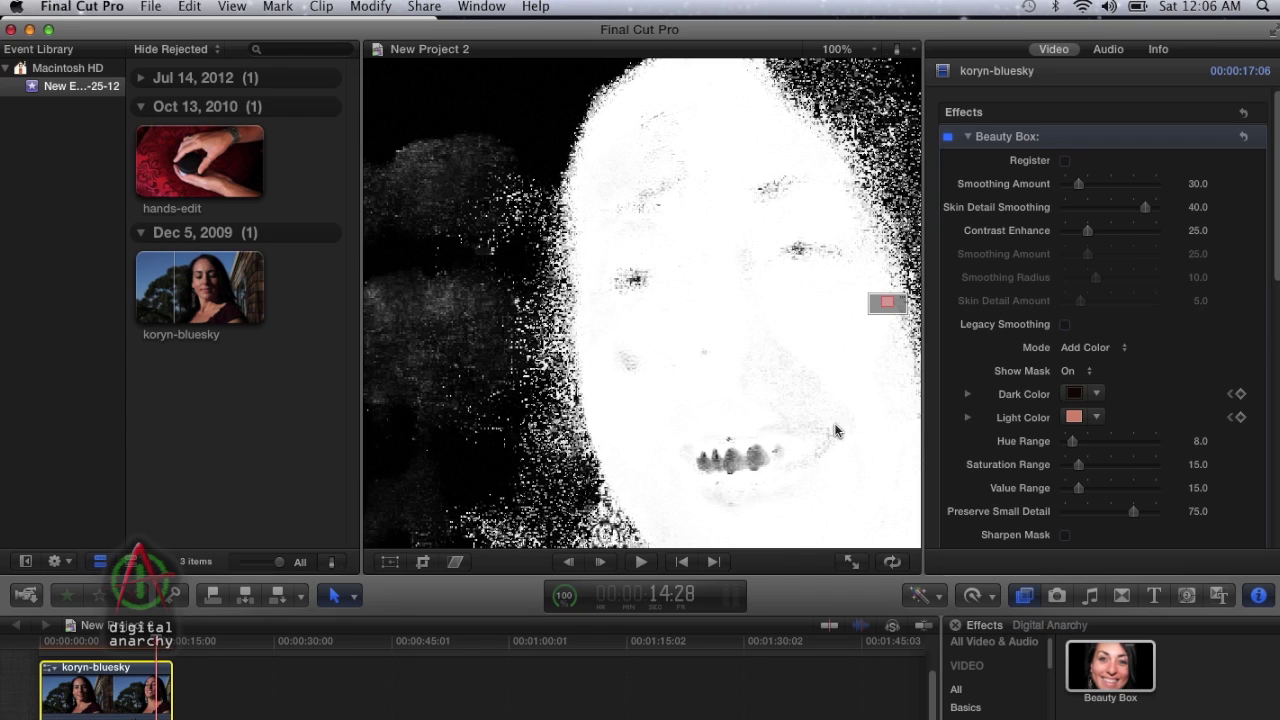
Toggle Show Mask Off and On to compare, then reset Beauty Box to defaults.
left_click(1088, 372)
left_click(1108, 372)
left_click(1080, 371)
left_click(1086, 392)
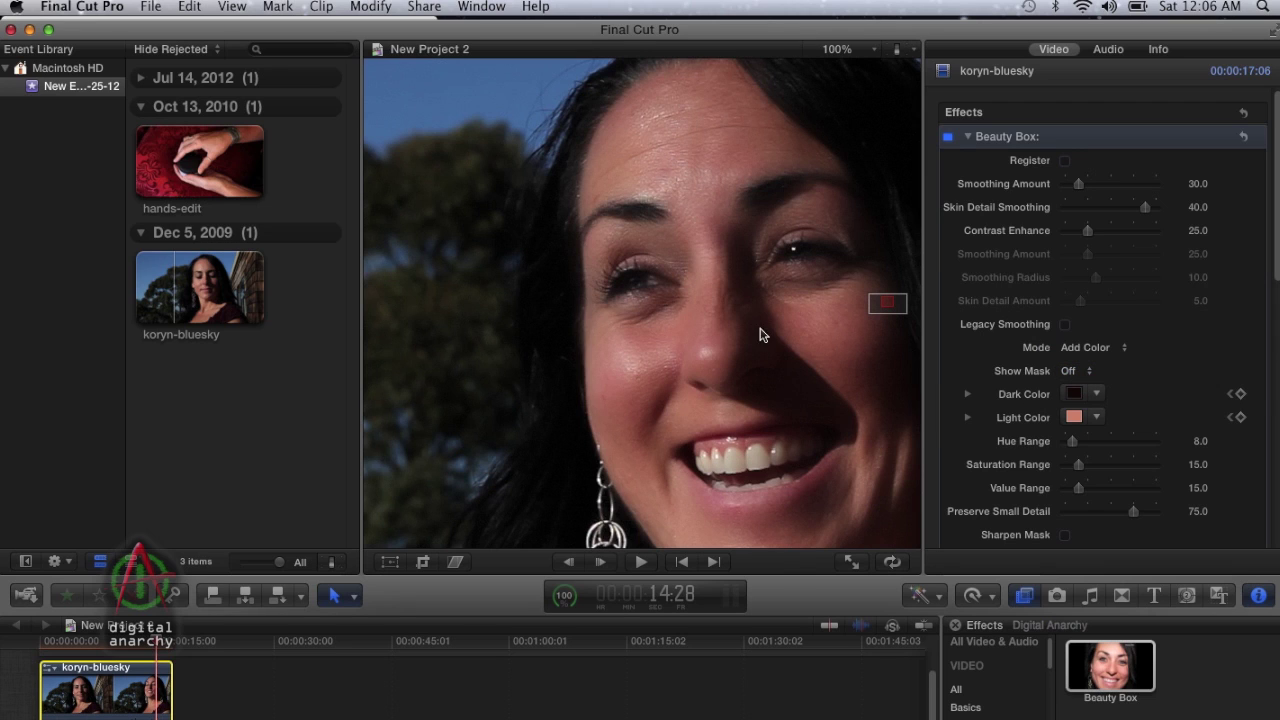
left_click(1090, 372)
left_click(1090, 394)
left_click(1082, 371)
left_click(1089, 382)
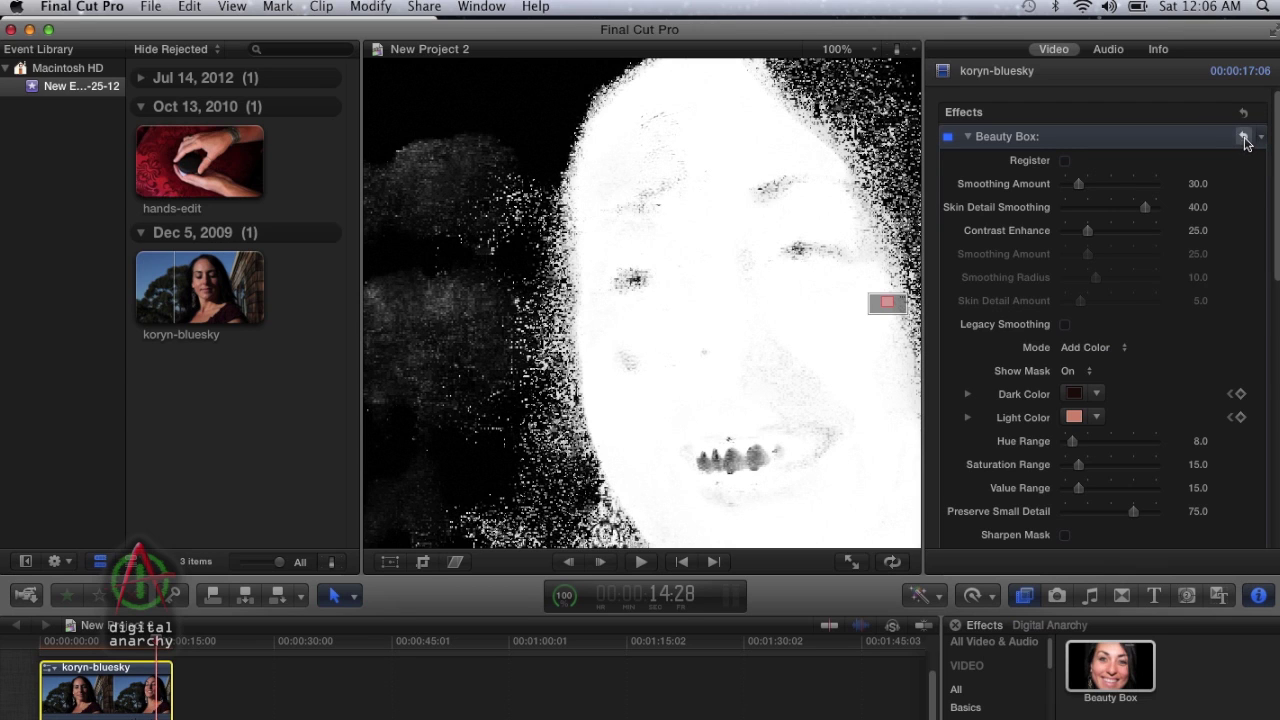
left_click(1242, 138)
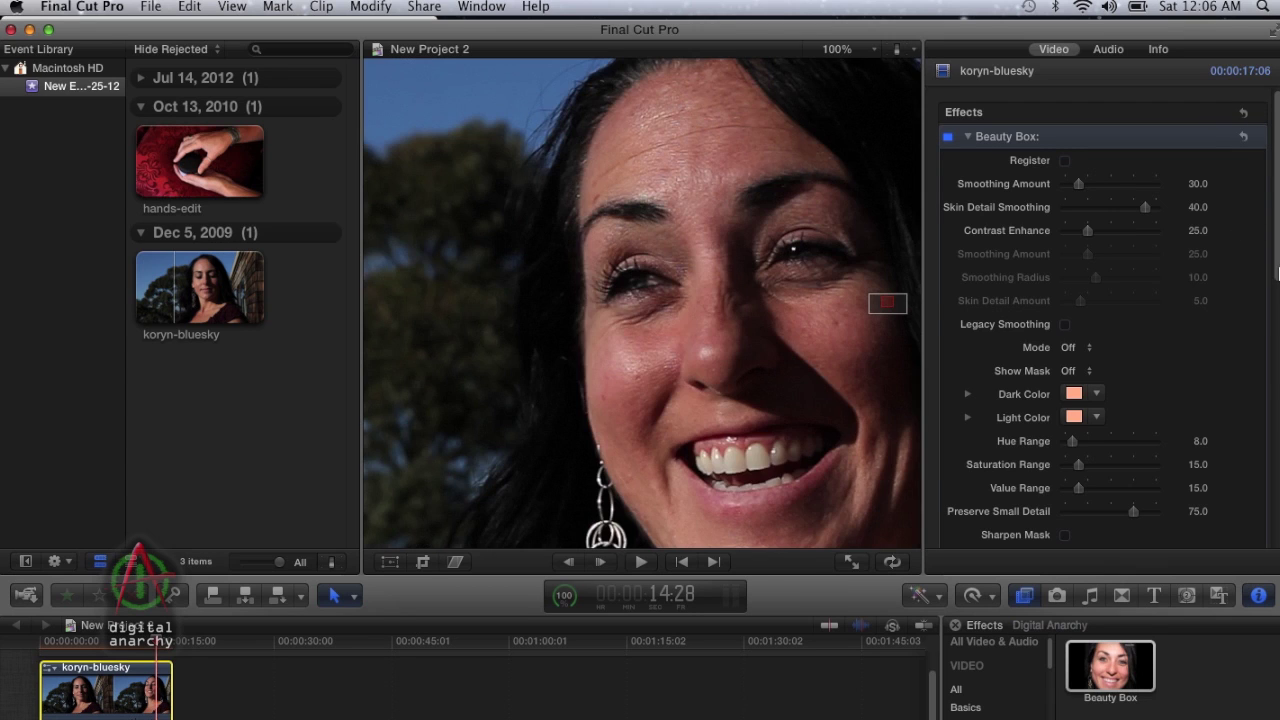
Turn Show Mask On, set the mask mode to Add Color, and sample the forehead skin.
scroll(1088, 380, "down", 5)
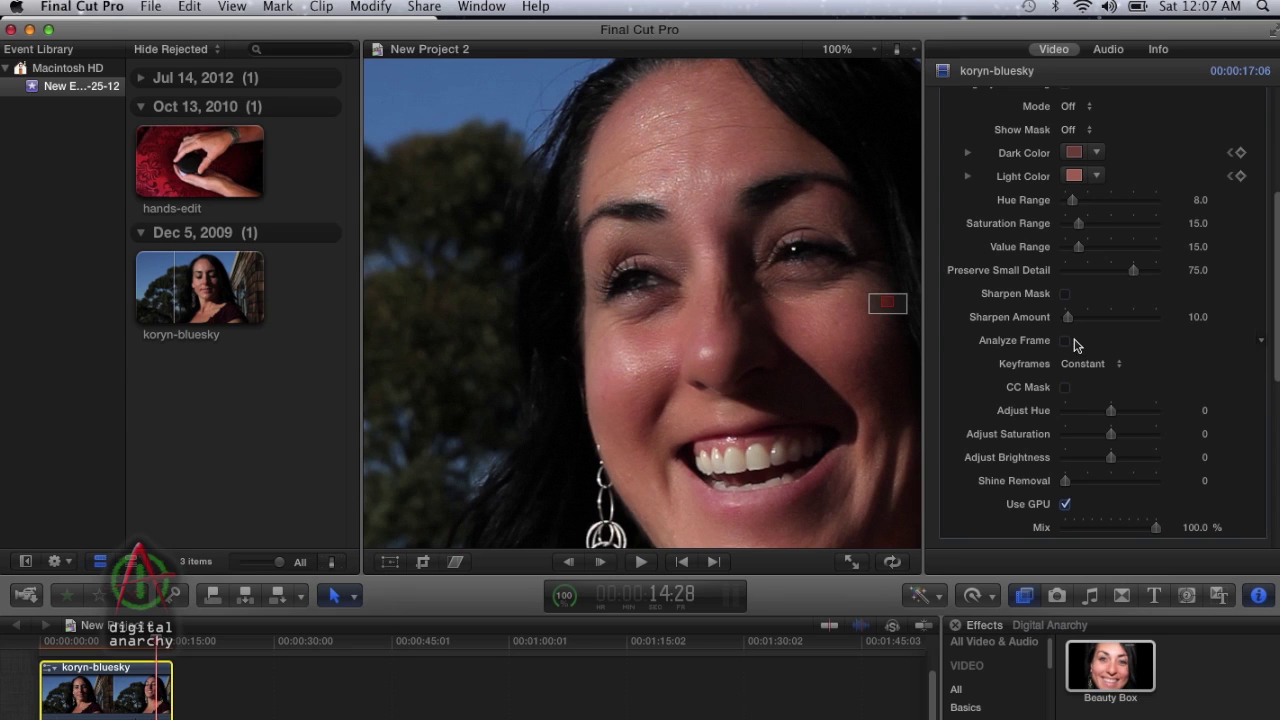
left_click(1072, 130)
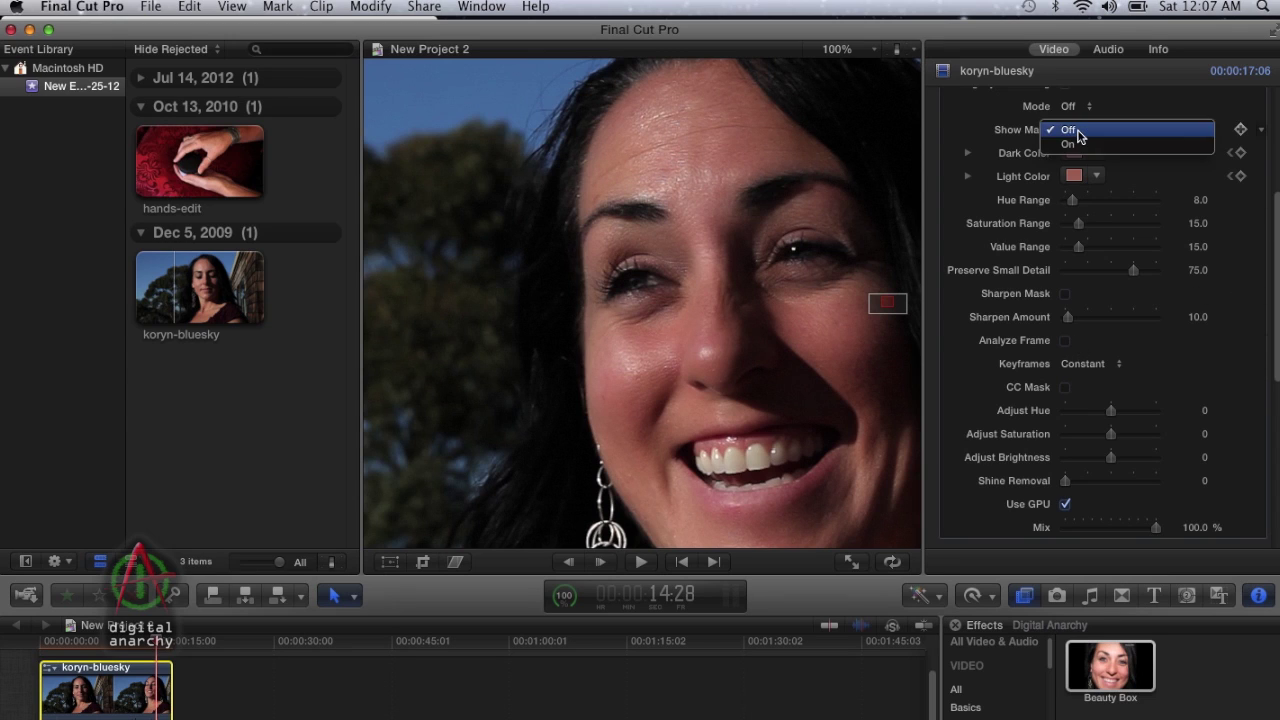
left_click(1085, 145)
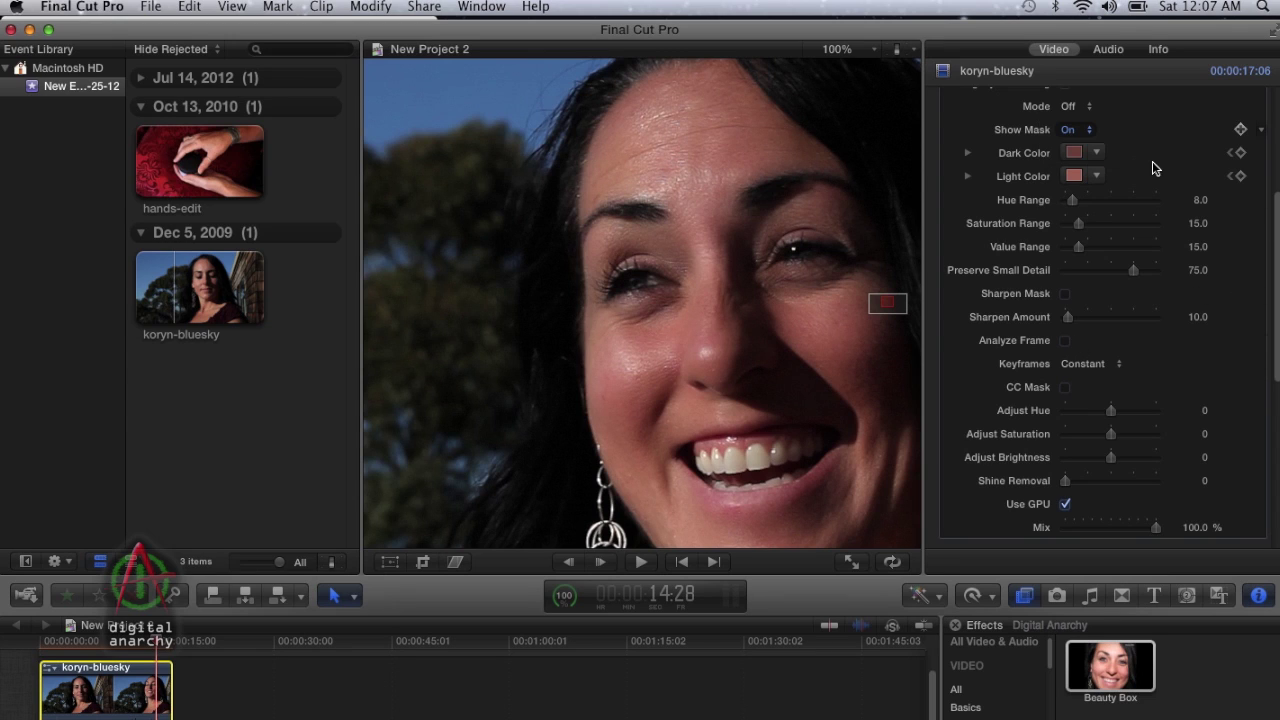
left_click(1070, 106)
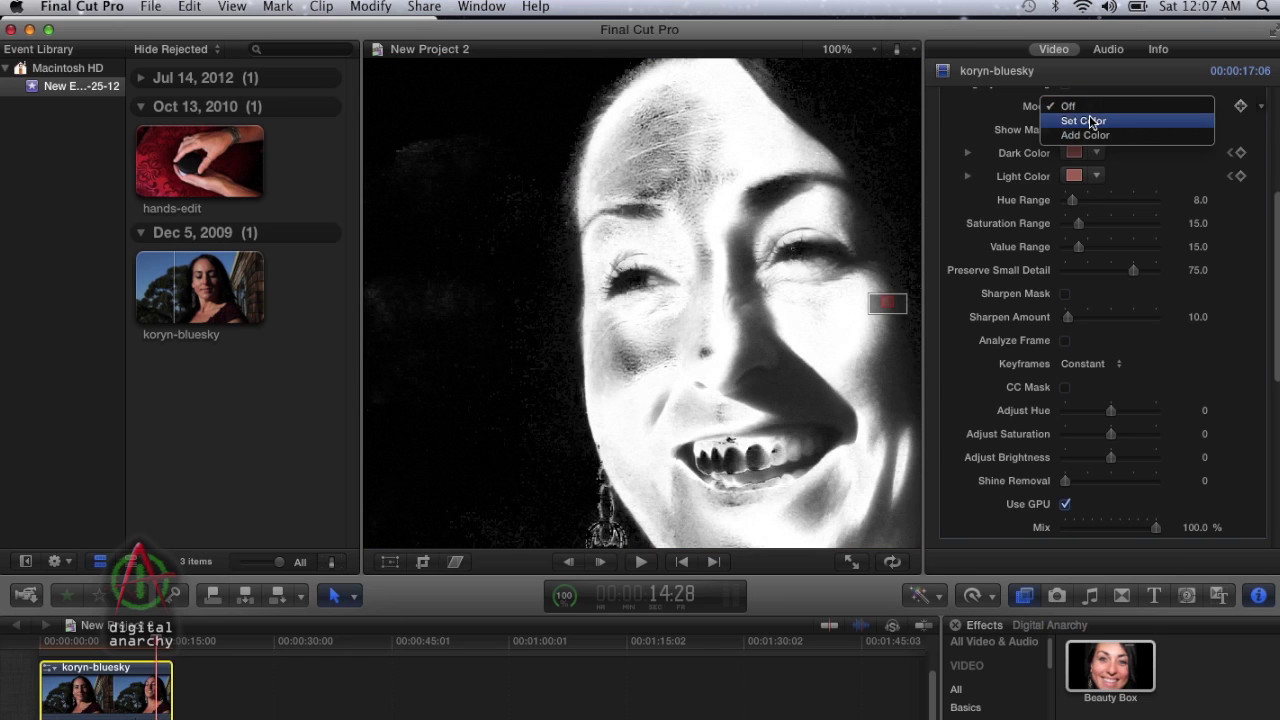
left_click(1035, 153)
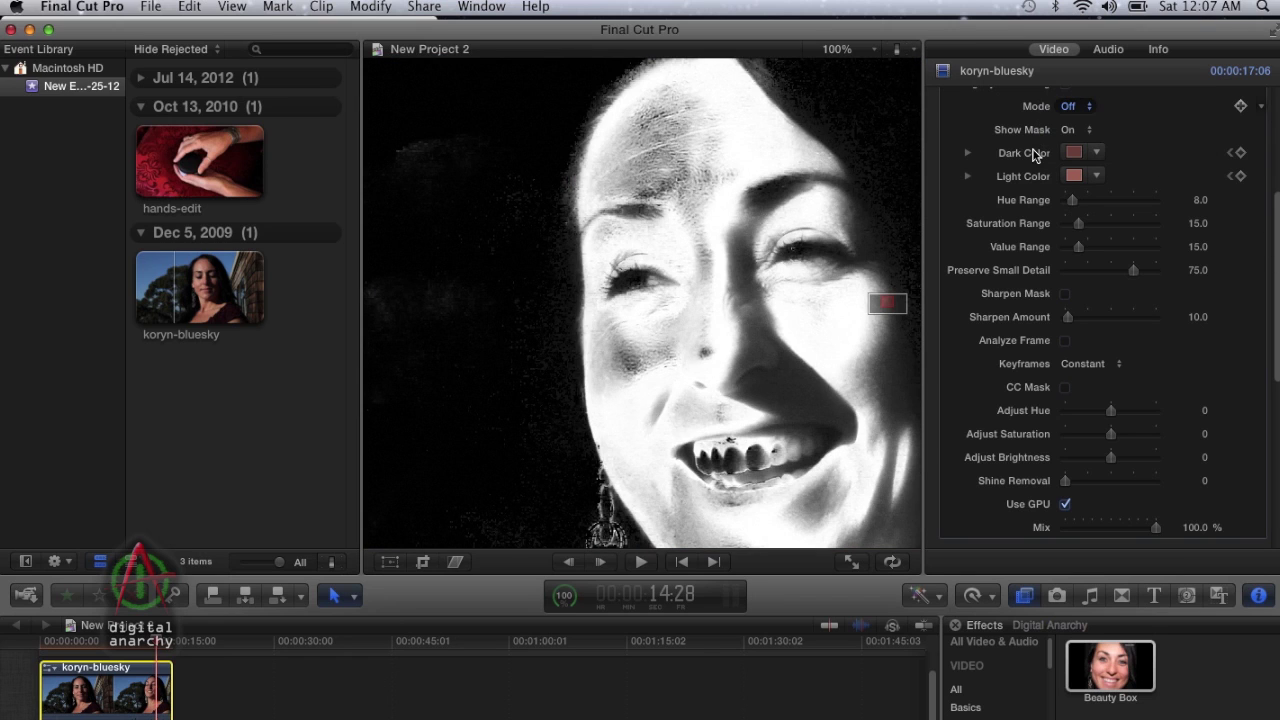
left_click(622, 178)
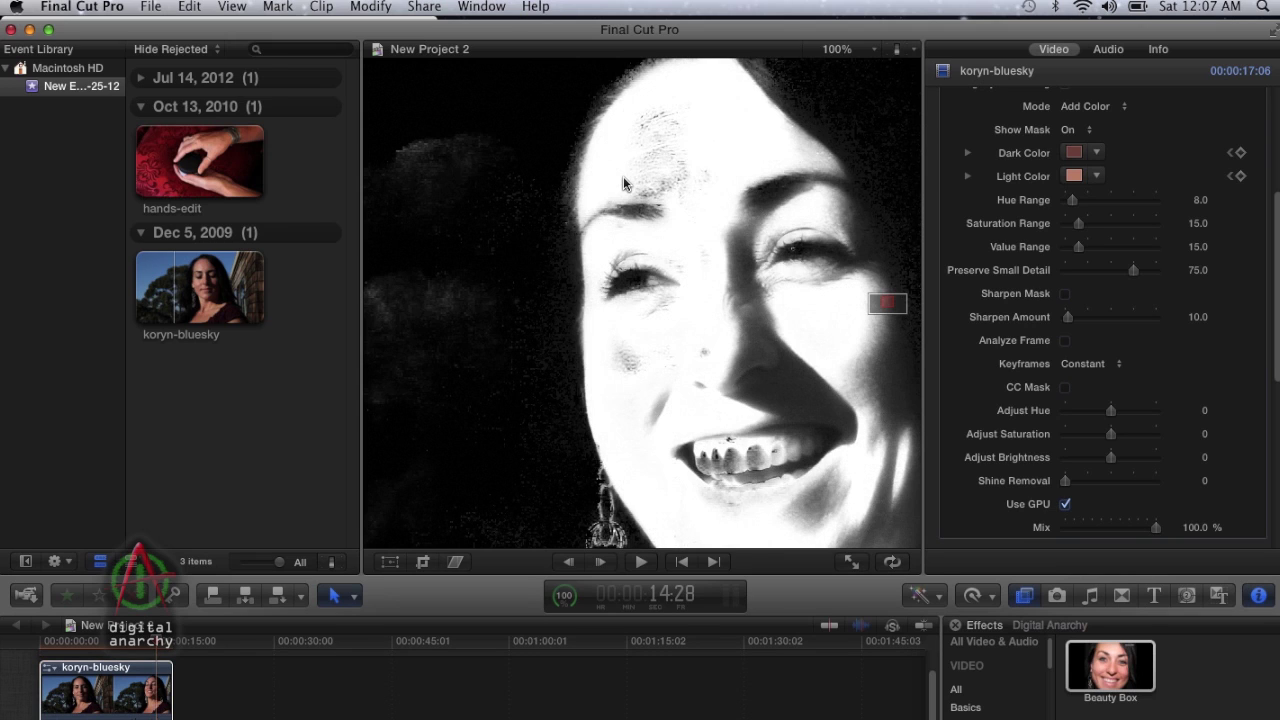